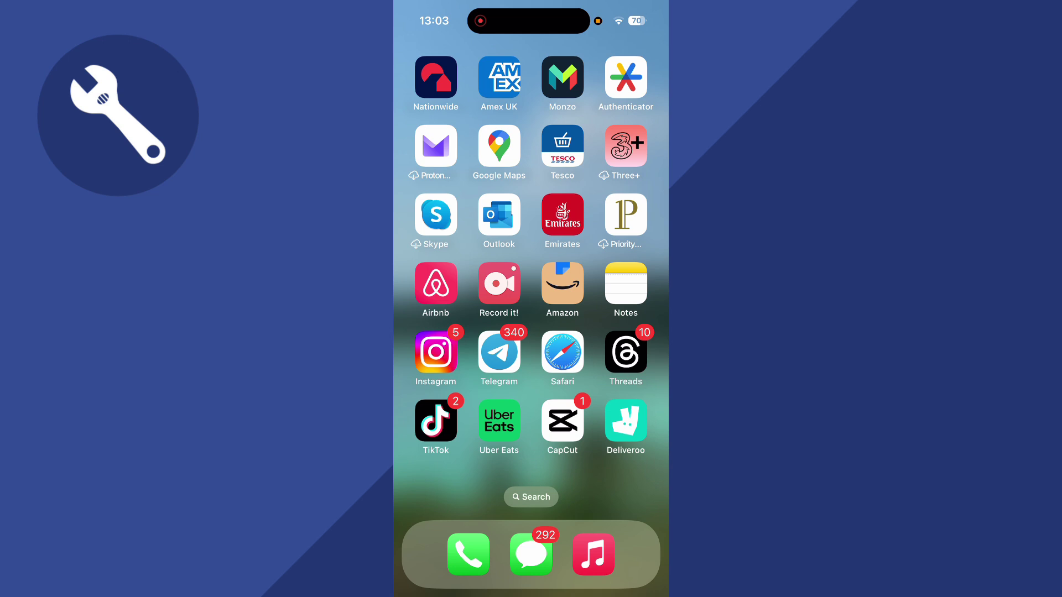
{"action": "scroll", "coordinate": [531, 299], "scroll_direction": "left", "scroll_amount": 3}
{"action": "scroll", "coordinate": [531, 299], "scroll_direction": "left", "scroll_amount": 3}
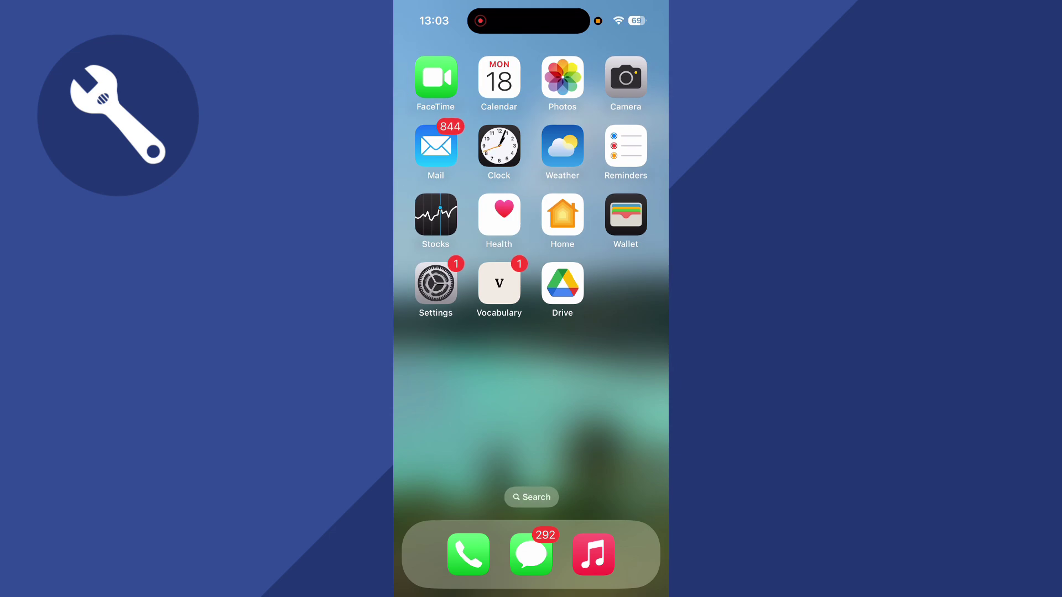
Confirm under General > VPN & Device Management that the VPN shows Not Connected.
{"action": "left_click", "coordinate": [436, 283]}
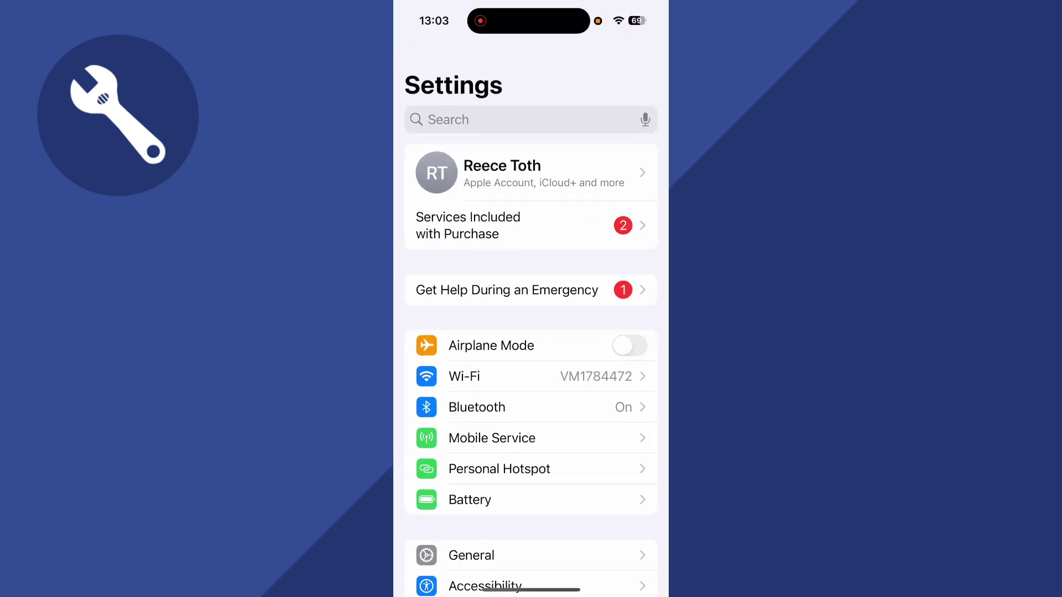
{"action": "scroll", "coordinate": [532, 332], "scroll_direction": "down", "scroll_amount": 3}
{"action": "left_click", "coordinate": [472, 343]}
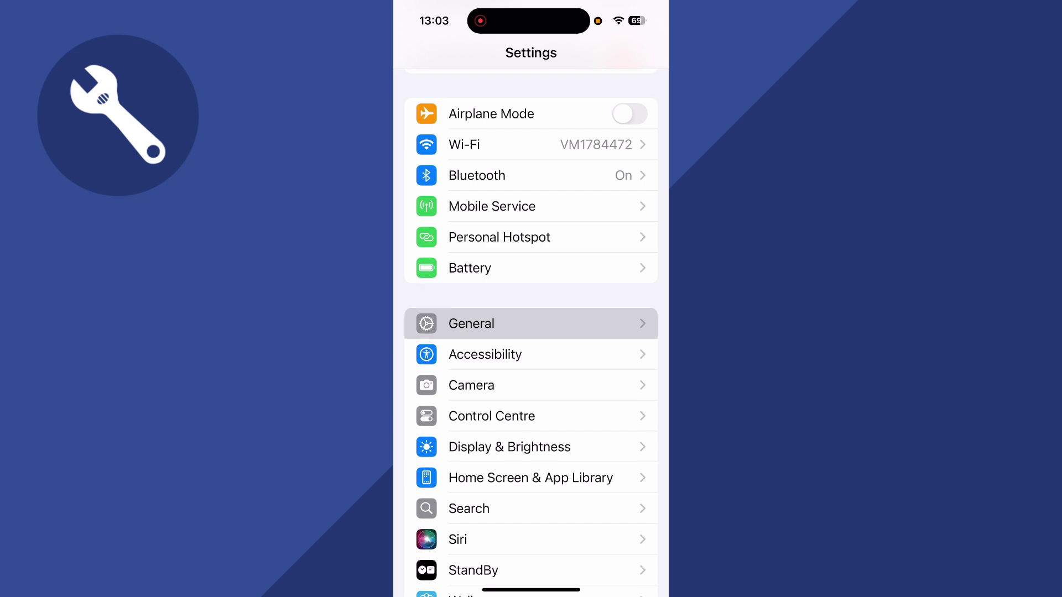
{"action": "scroll", "coordinate": [531, 332], "scroll_direction": "down", "scroll_amount": 10}
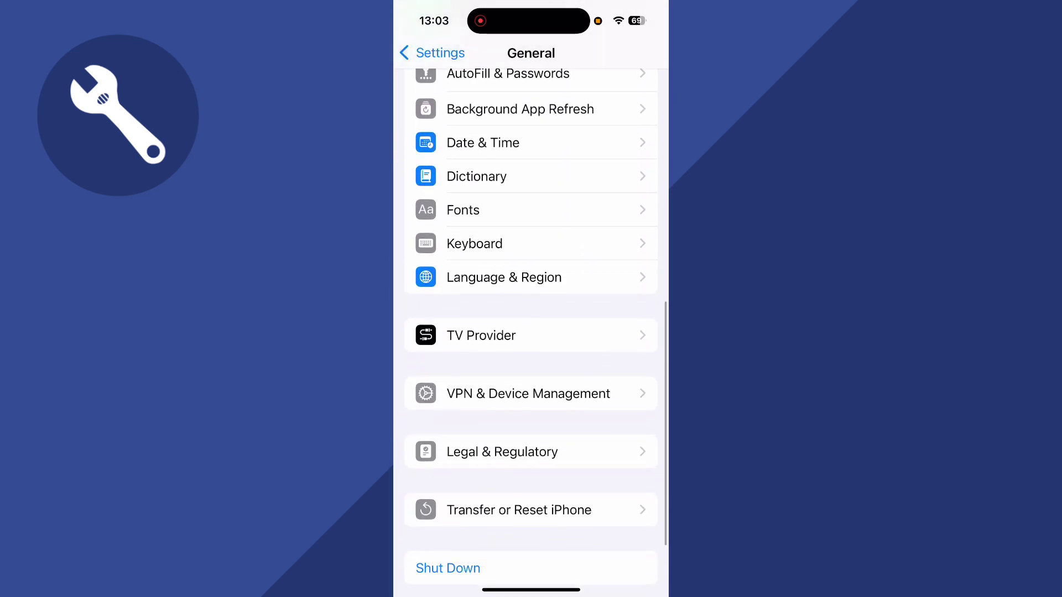
{"action": "left_click", "coordinate": [515, 353]}
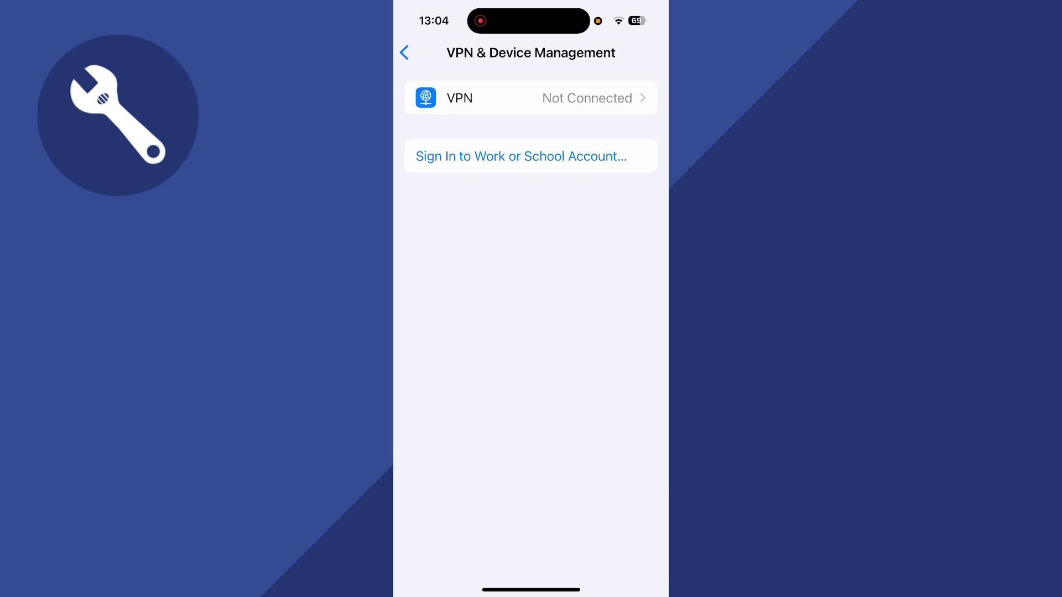
Check General > Software Update and find iOS 18.6.1 available.
{"action": "left_click", "coordinate": [404, 52]}
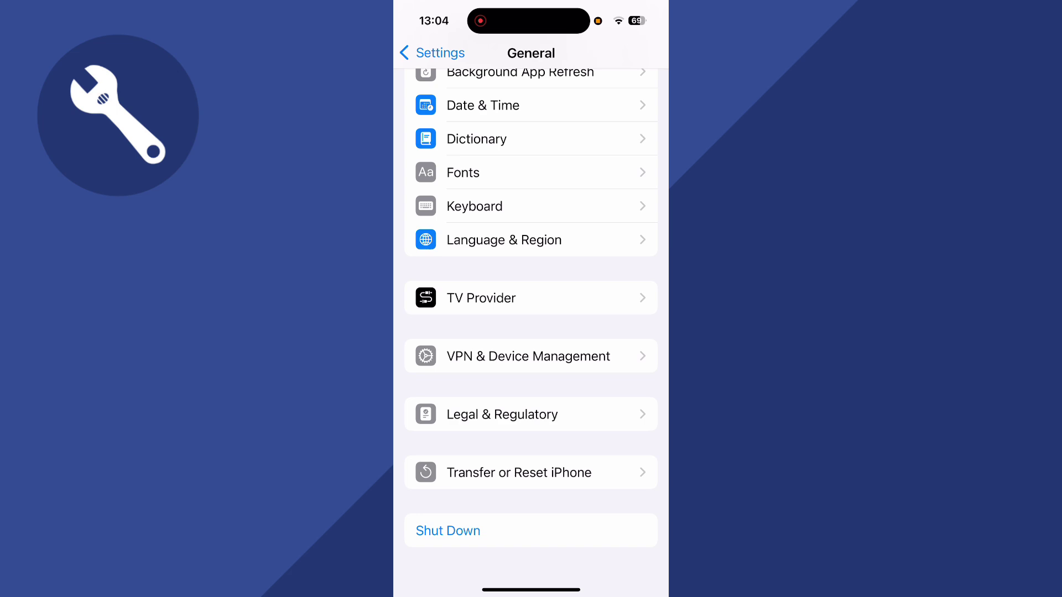
{"action": "scroll", "coordinate": [531, 332], "scroll_direction": "up", "scroll_amount": 10}
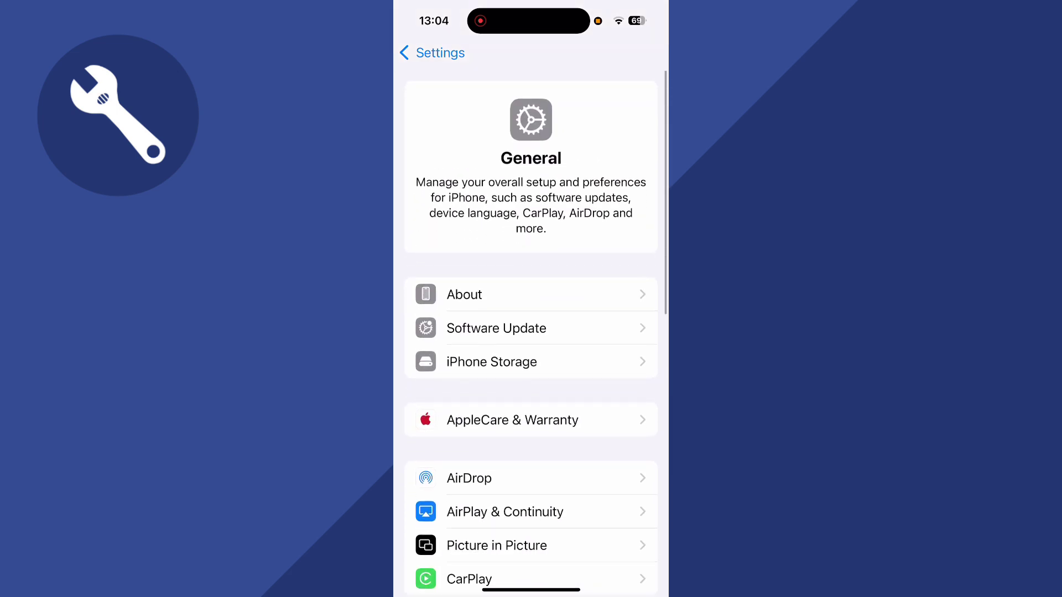
{"action": "left_click", "coordinate": [497, 328]}
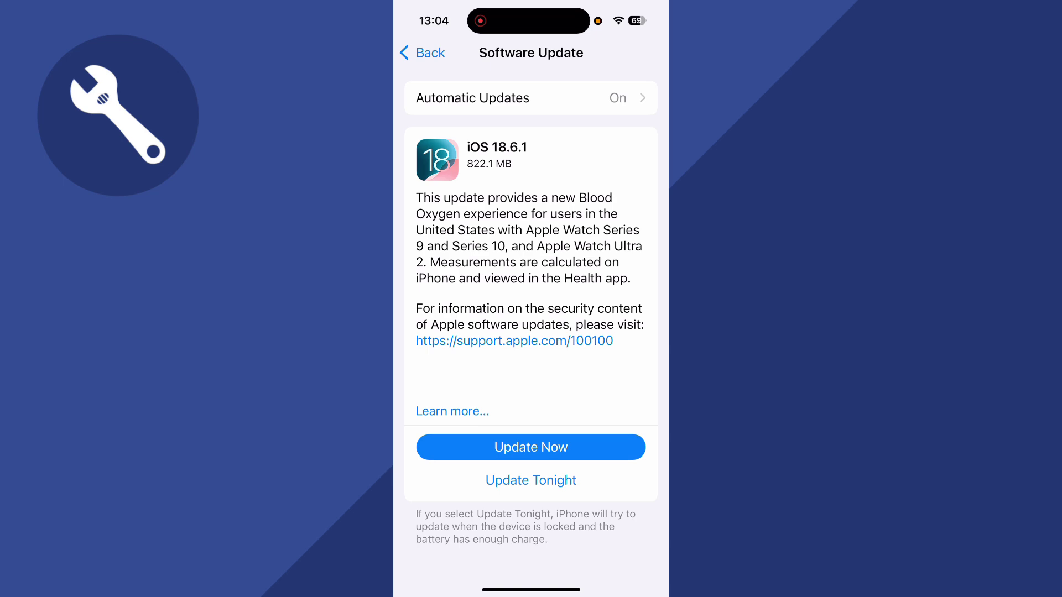
Close Settings to the home screen and relaunch the Settings app.
{"action": "left_click", "coordinate": [413, 52]}
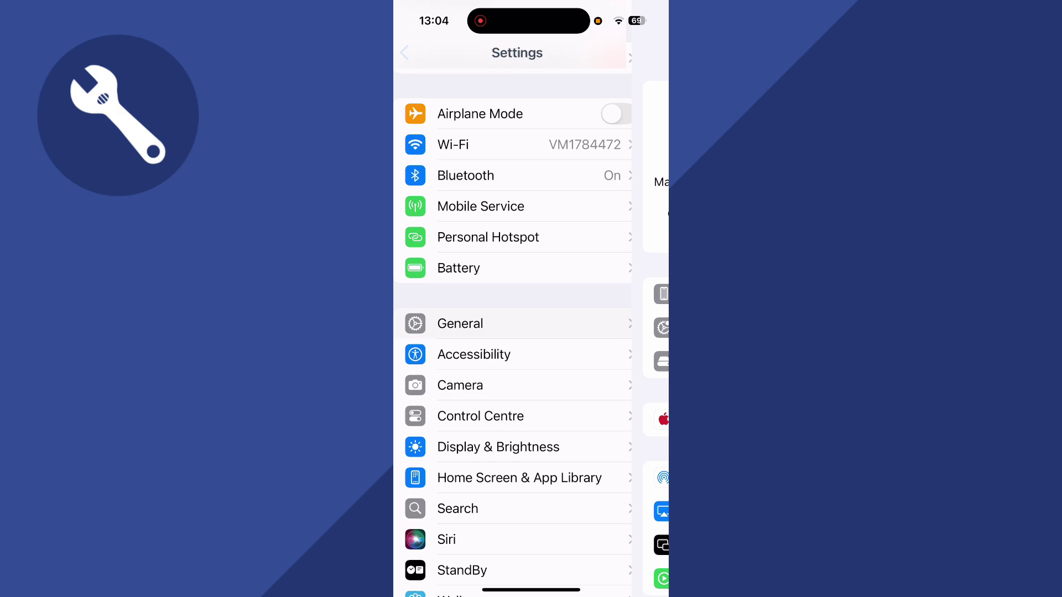
{"action": "scroll", "coordinate": [531, 333], "scroll_direction": "up", "scroll_amount": 5}
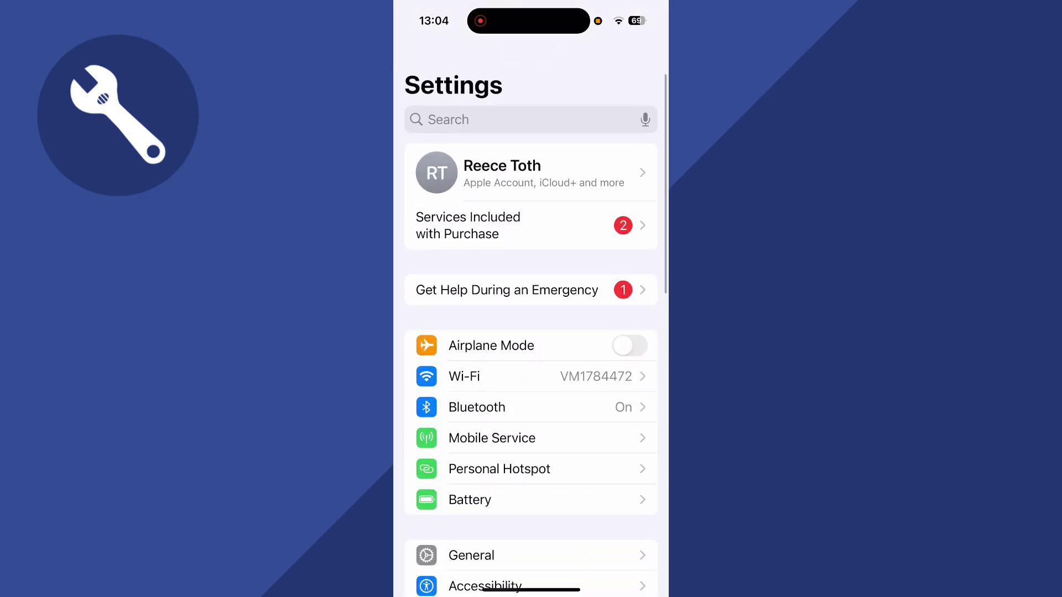
{"action": "left_click_drag", "start_coordinate": [531, 591], "coordinate": [531, 374]}
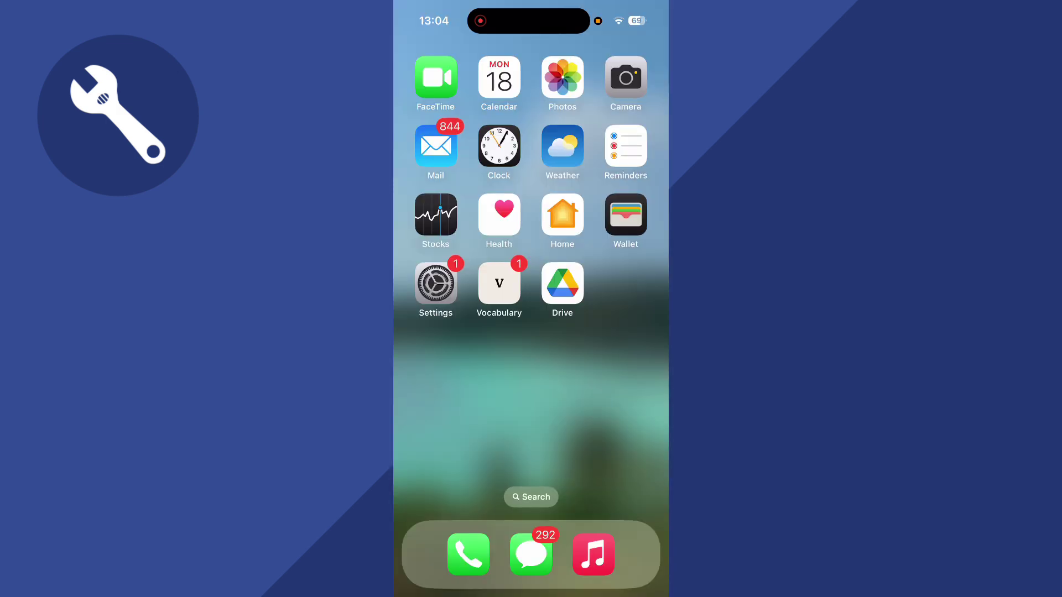
{"action": "left_click", "coordinate": [436, 284]}
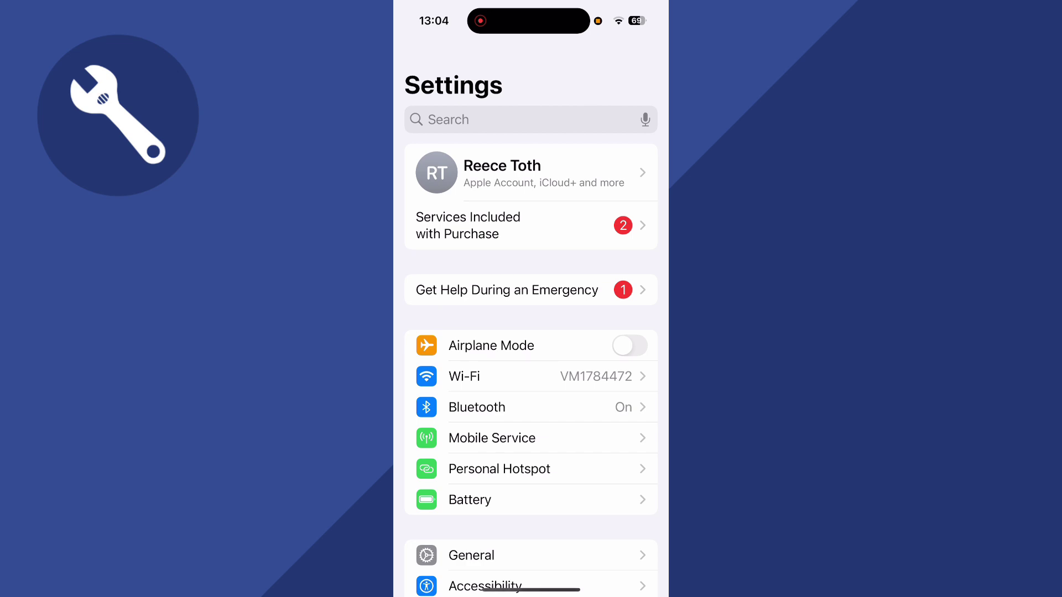
{"action": "scroll", "coordinate": [532, 332], "scroll_direction": "down", "scroll_amount": 5}
Review General > Date & Time: 24-Hour Time on, Set Automatically on, London time zone.
{"action": "left_click", "coordinate": [472, 285]}
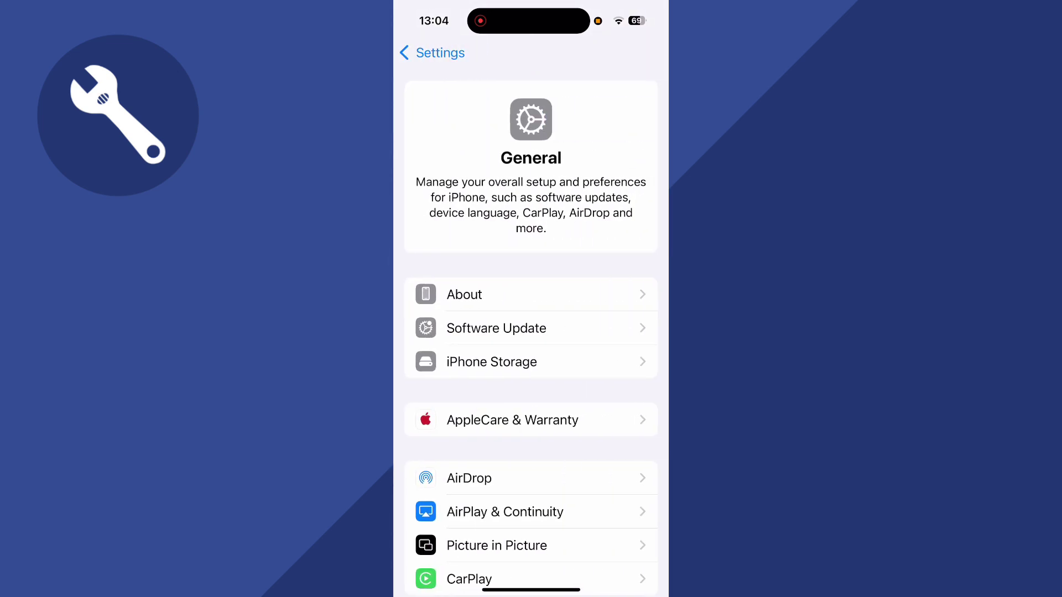
{"action": "scroll", "coordinate": [532, 332], "scroll_direction": "down", "scroll_amount": 5}
{"action": "left_click", "coordinate": [483, 358]}
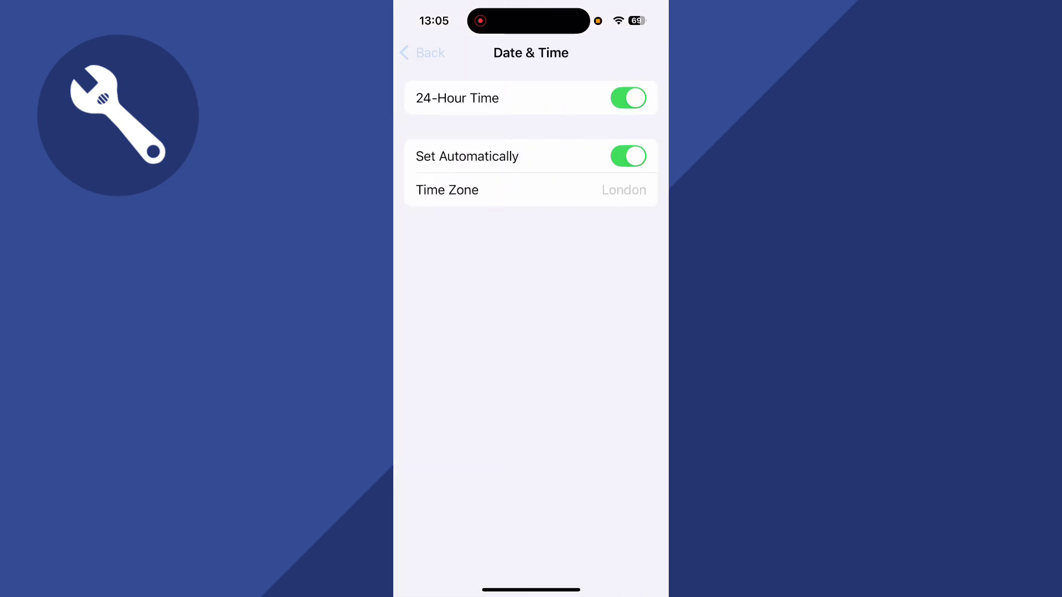
{"action": "left_click", "coordinate": [423, 53]}
{"action": "scroll", "coordinate": [531, 332], "scroll_direction": "up", "scroll_amount": 5}
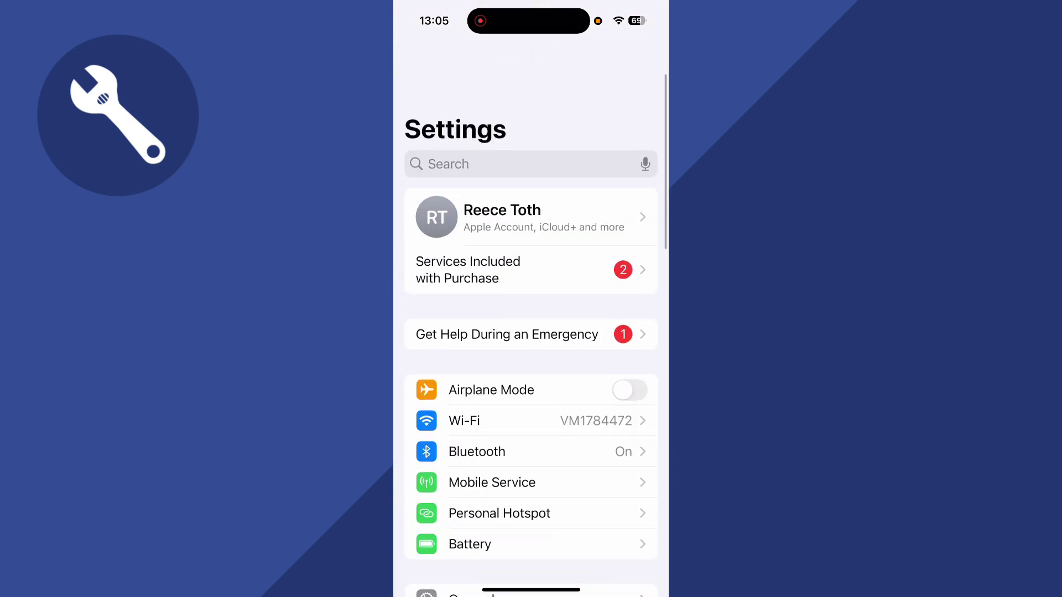
{"action": "scroll", "coordinate": [531, 332], "scroll_direction": "down", "scroll_amount": 2}
{"action": "scroll", "coordinate": [531, 333], "scroll_direction": "down", "scroll_amount": 5}
{"action": "scroll", "coordinate": [531, 333], "scroll_direction": "down", "scroll_amount": 10}
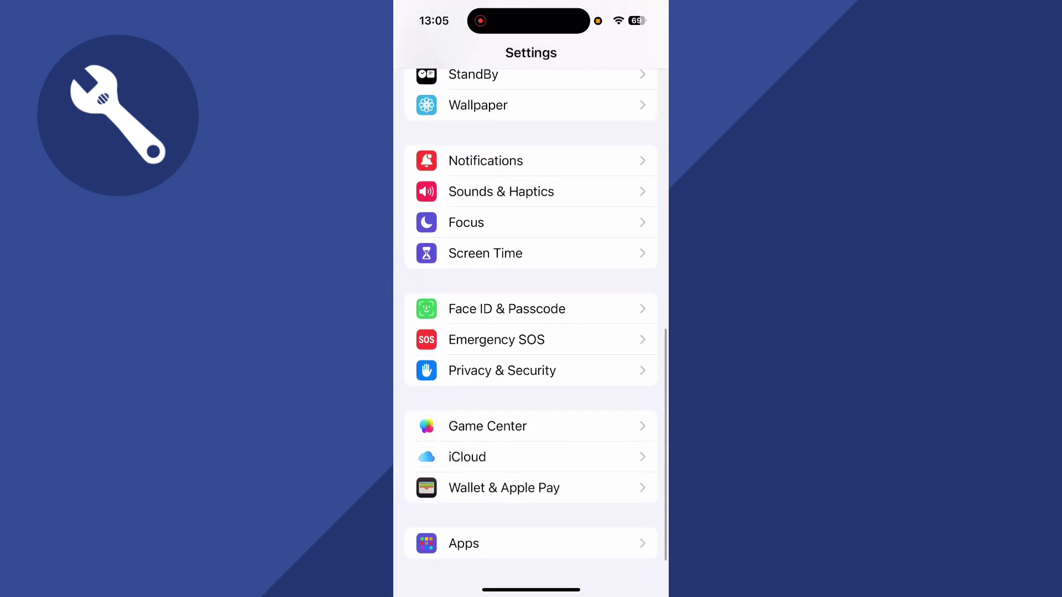
Go to Apps > Mail > Mail Accounts > Add Account to list providers like iCloud and Gmail.
{"action": "left_click", "coordinate": [464, 543]}
{"action": "scroll", "coordinate": [532, 332], "scroll_direction": "down", "scroll_amount": 5}
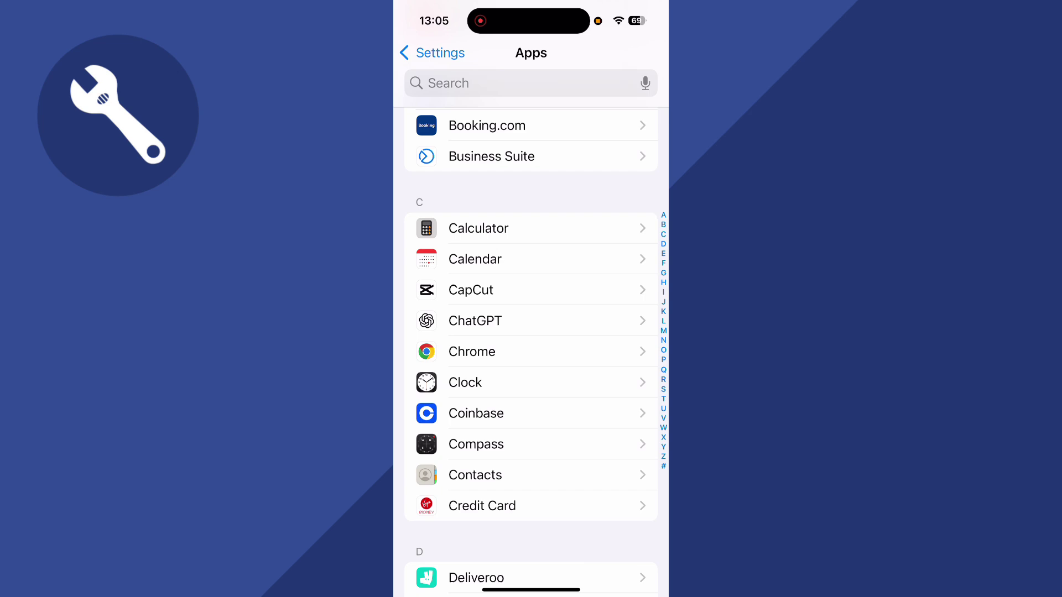
{"action": "scroll", "coordinate": [532, 349], "scroll_direction": "down", "scroll_amount": 5}
{"action": "scroll", "coordinate": [531, 348], "scroll_direction": "down", "scroll_amount": 3}
{"action": "scroll", "coordinate": [532, 349], "scroll_direction": "down", "scroll_amount": 3}
{"action": "scroll", "coordinate": [532, 348], "scroll_direction": "down", "scroll_amount": 3}
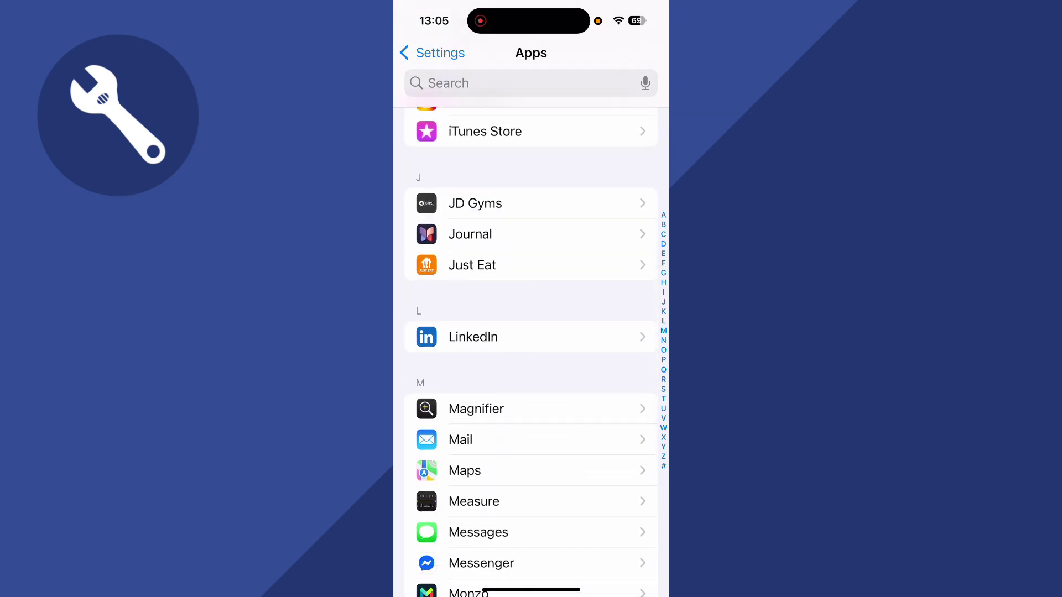
{"action": "scroll", "coordinate": [532, 348], "scroll_direction": "down", "scroll_amount": 3}
{"action": "scroll", "coordinate": [531, 349], "scroll_direction": "up", "scroll_amount": 2}
{"action": "left_click", "coordinate": [460, 309]}
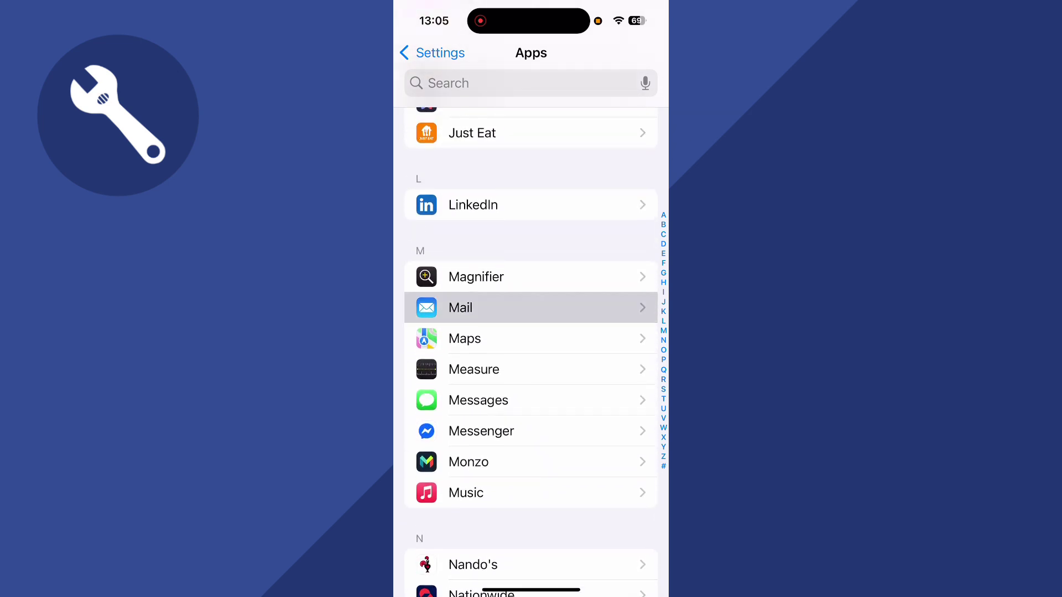
{"action": "left_click", "coordinate": [457, 254]}
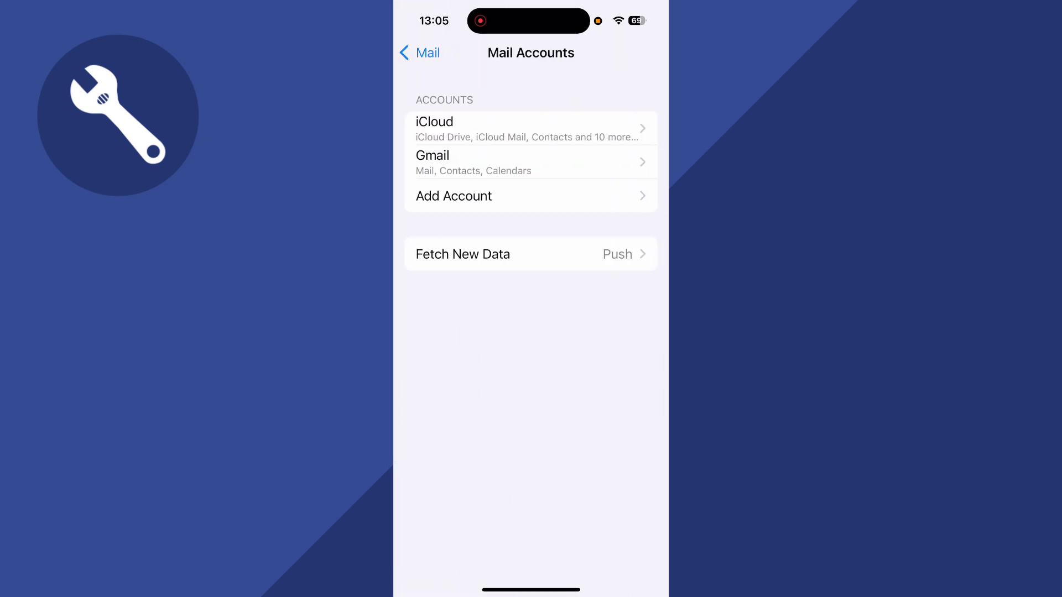
{"action": "left_click", "coordinate": [454, 196]}
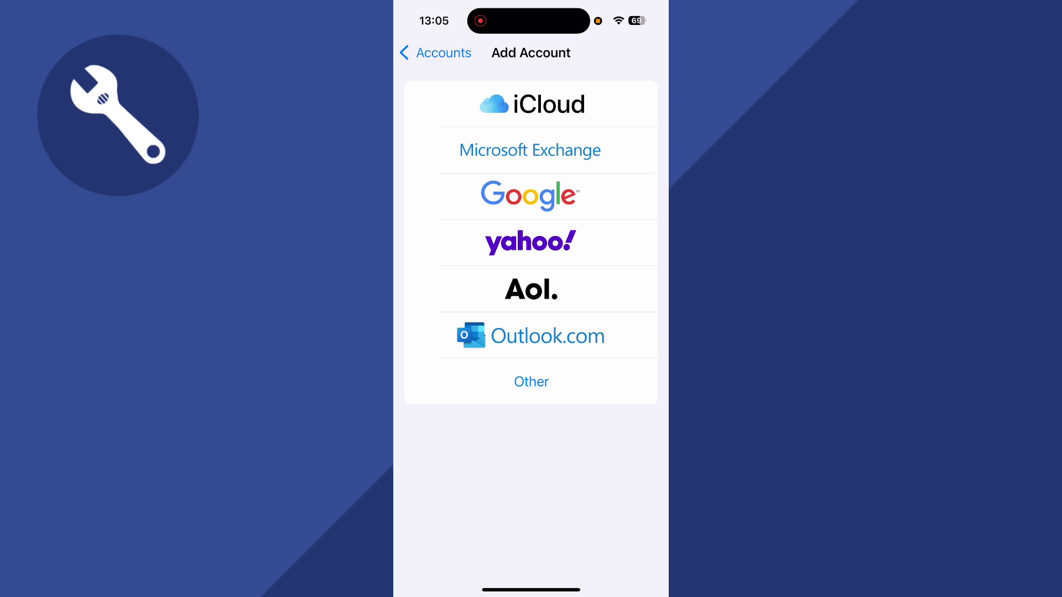
Choose iCloud to view its sign-in sheet unfilled, then return to the Home Screen.
{"action": "left_click", "coordinate": [531, 104]}
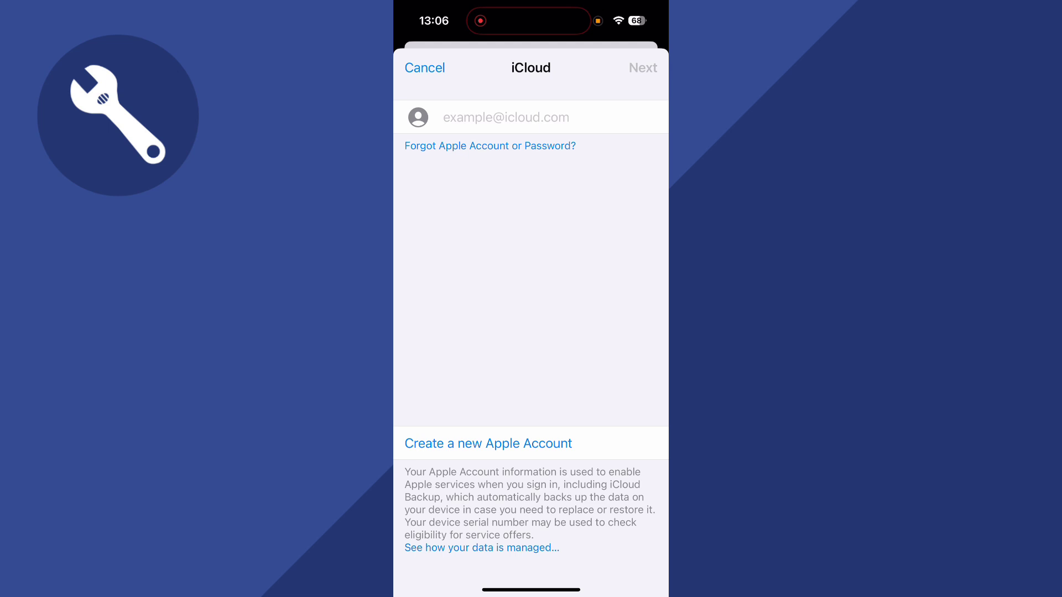
{"action": "left_click_drag", "start_coordinate": [532, 590], "coordinate": [532, 349]}
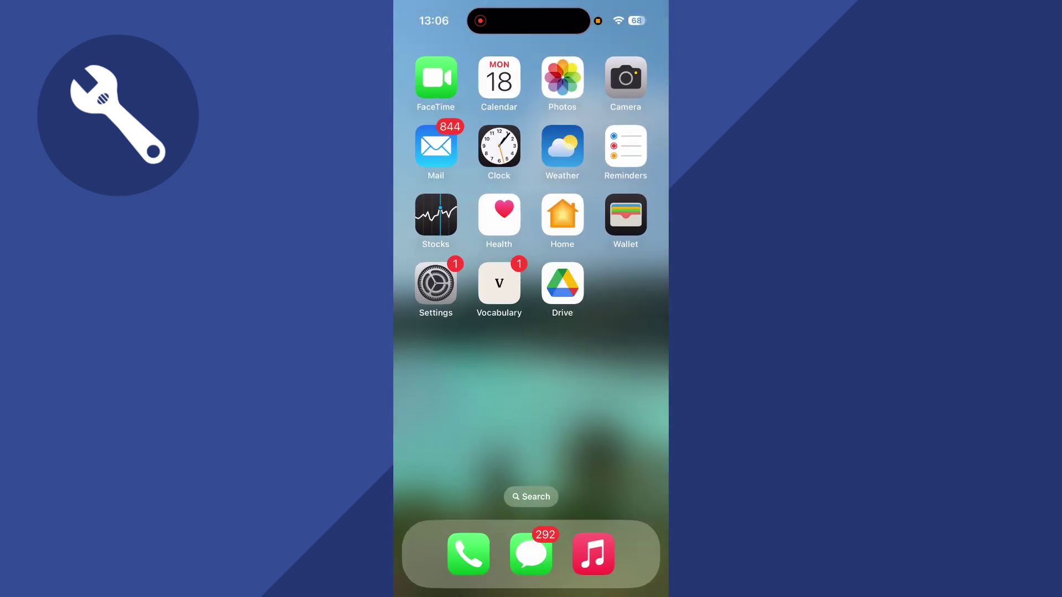